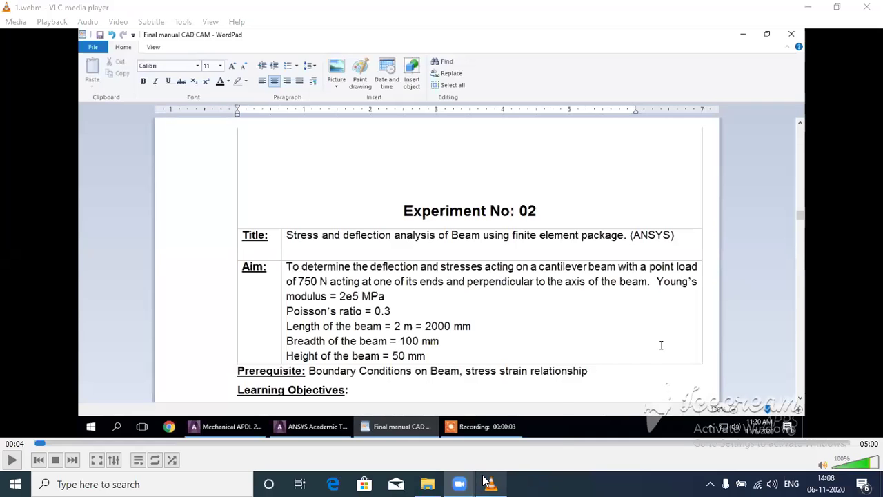
Resume the lesson video and skip ahead past the cantilever beam sketch
mouse_move(452, 483)
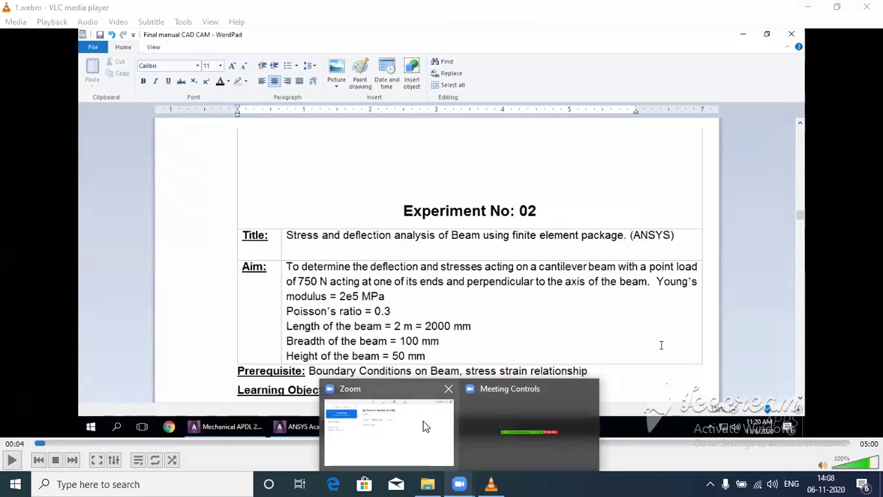
mouse_move(425, 426)
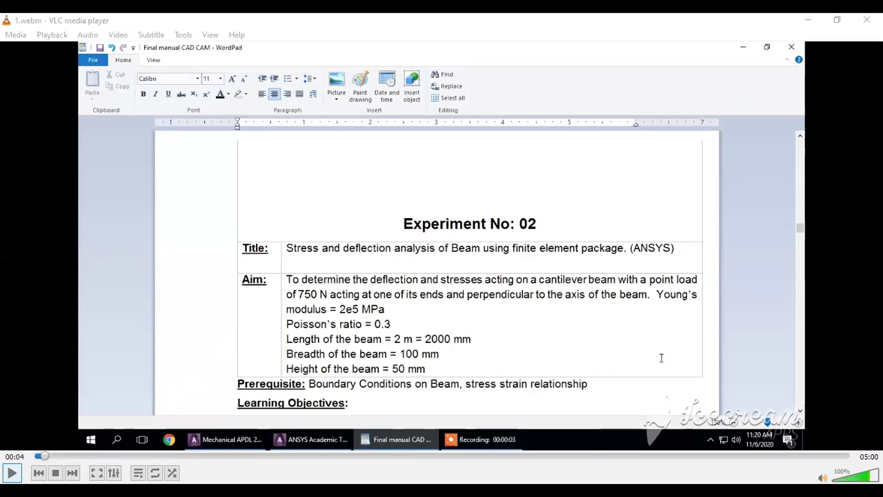
click(11, 473)
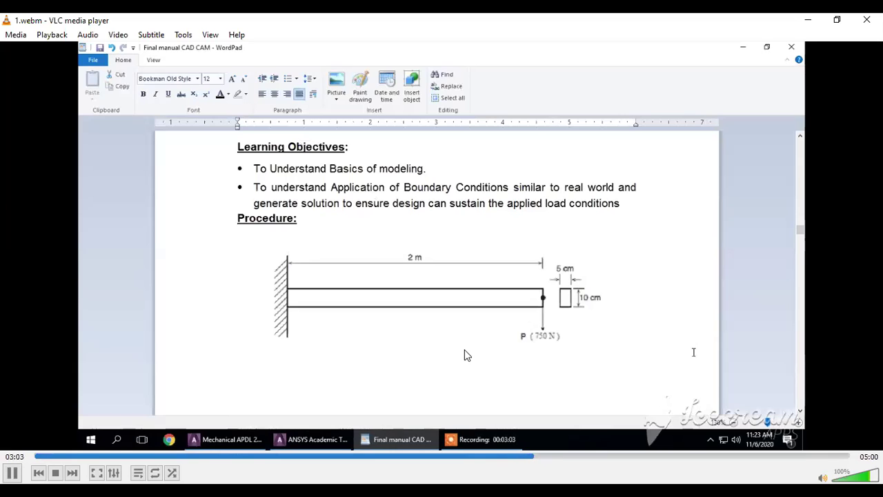
click(552, 455)
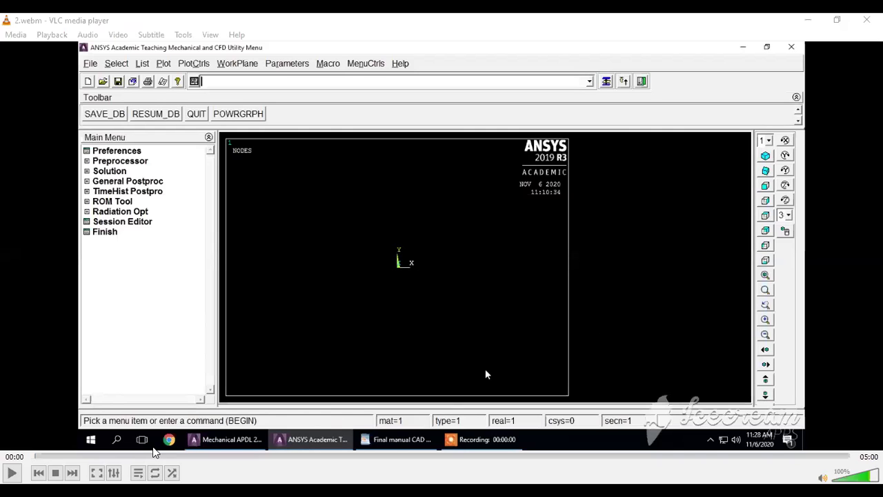
key(space)
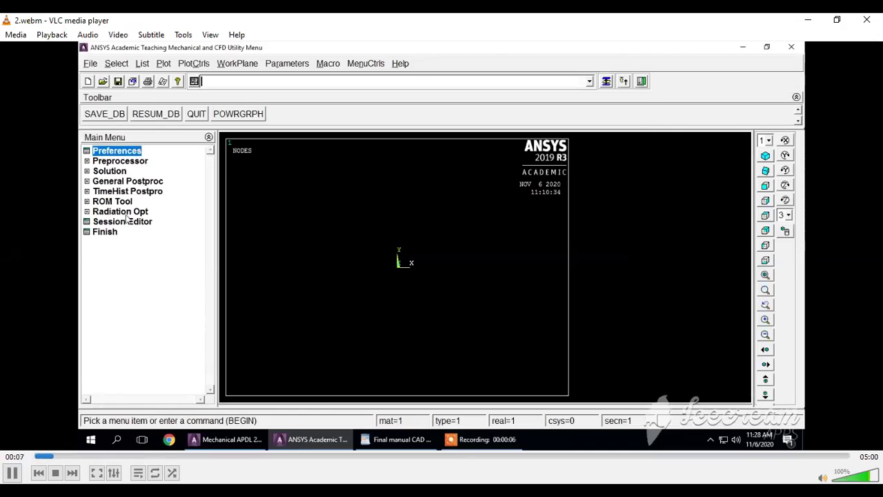
key(space)
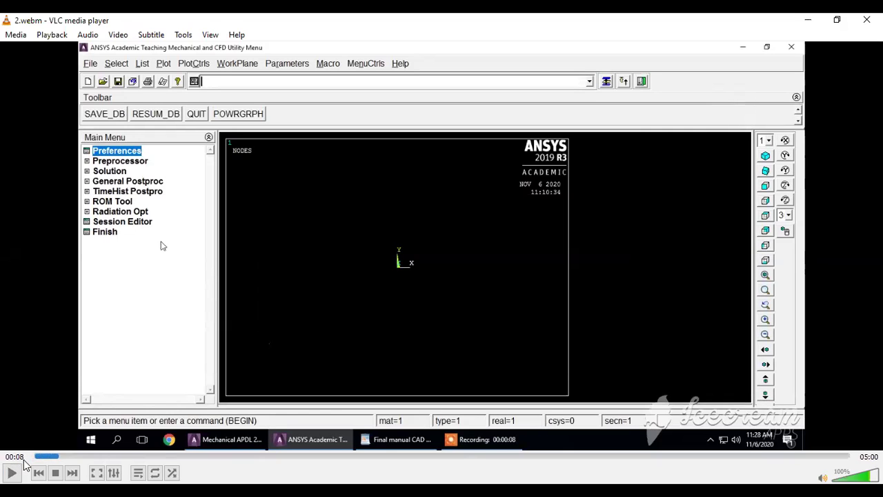
key(space)
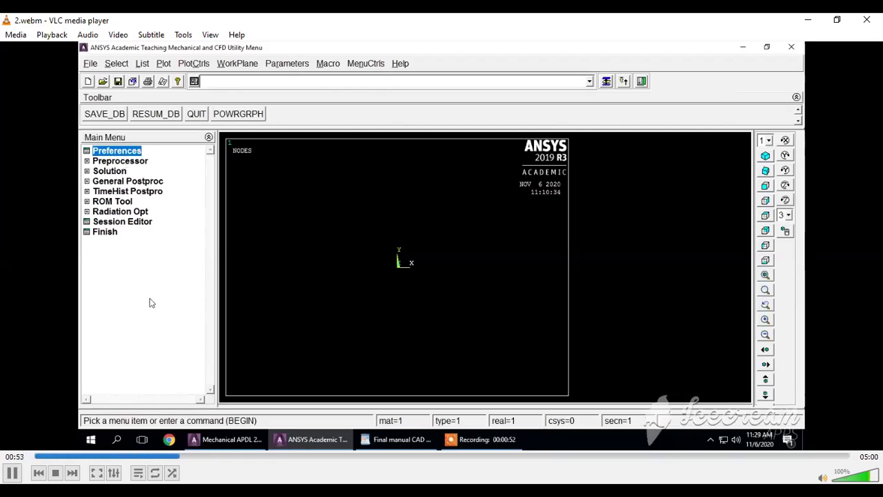
click(196, 456)
click(215, 456)
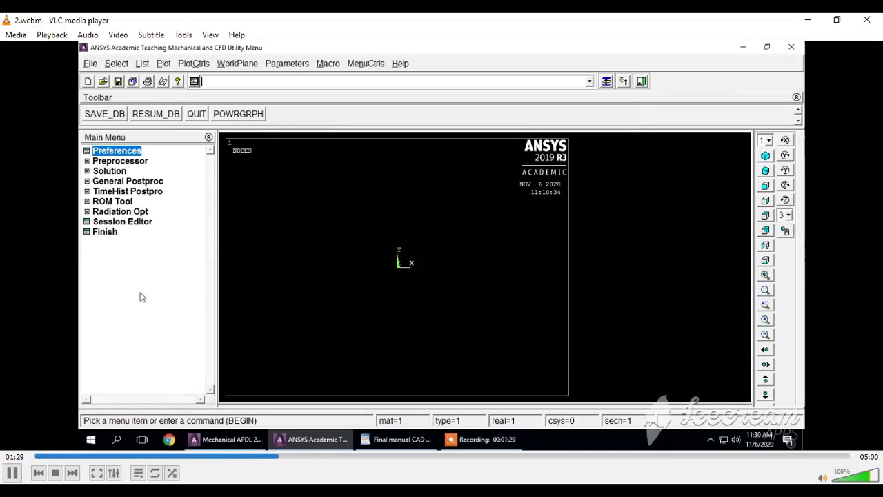
click(294, 464)
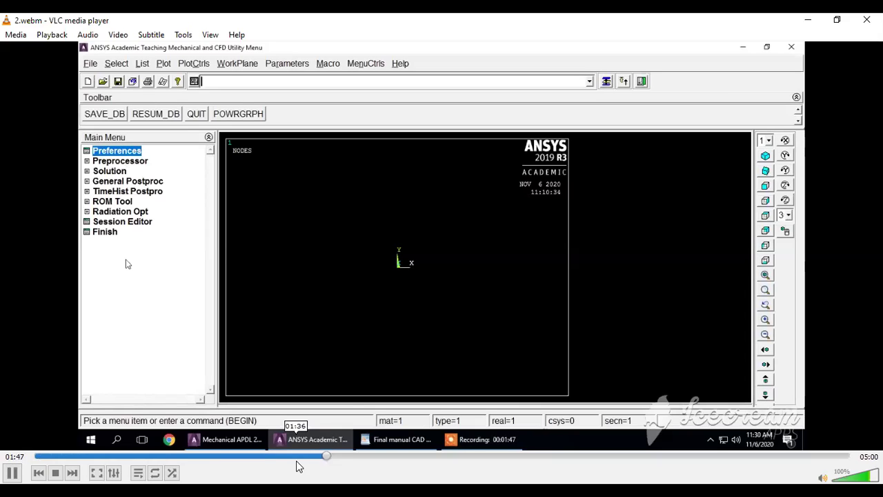
click(341, 456)
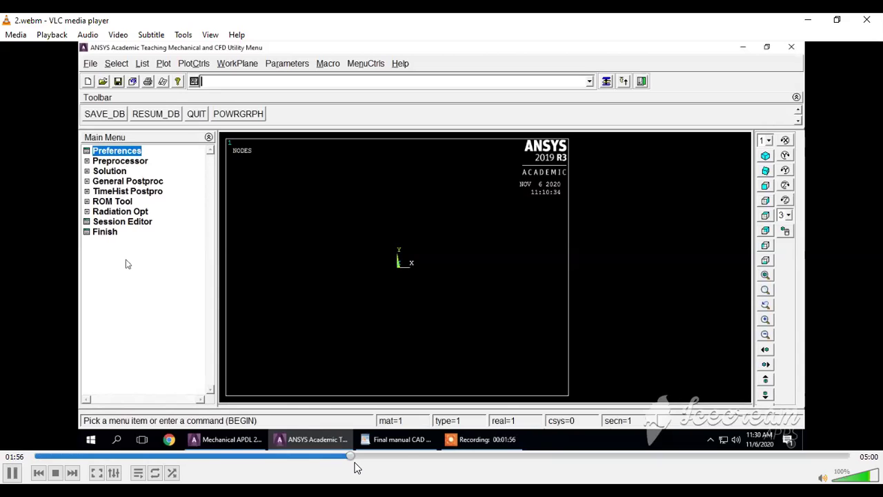
Skip the lesson ahead through the preprocessor to the 2-node BEAM188 element type selection
click(409, 456)
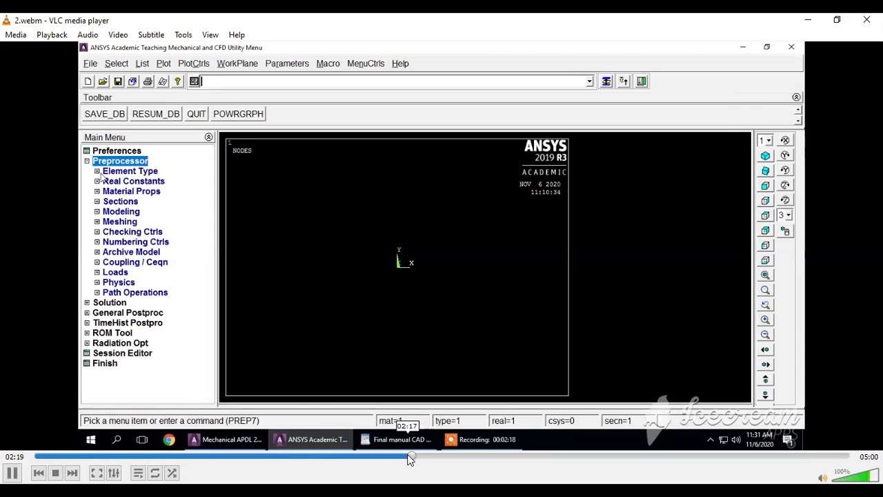
key(space)
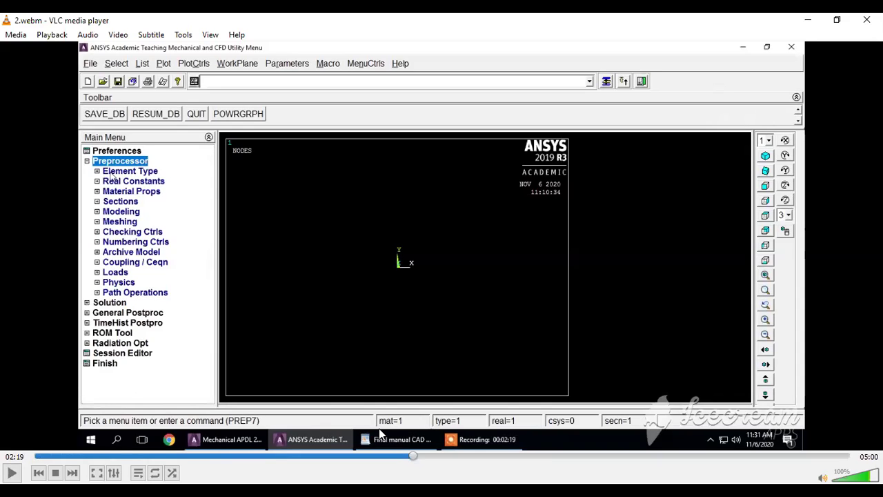
key(space)
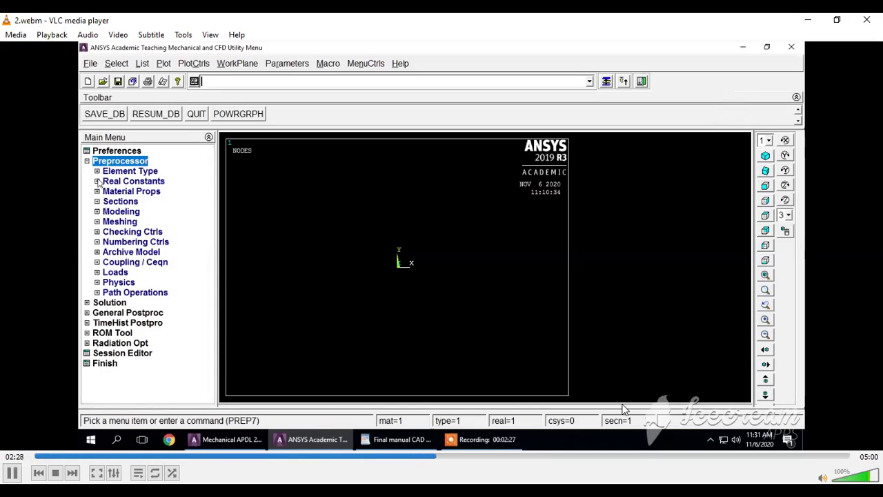
click(450, 460)
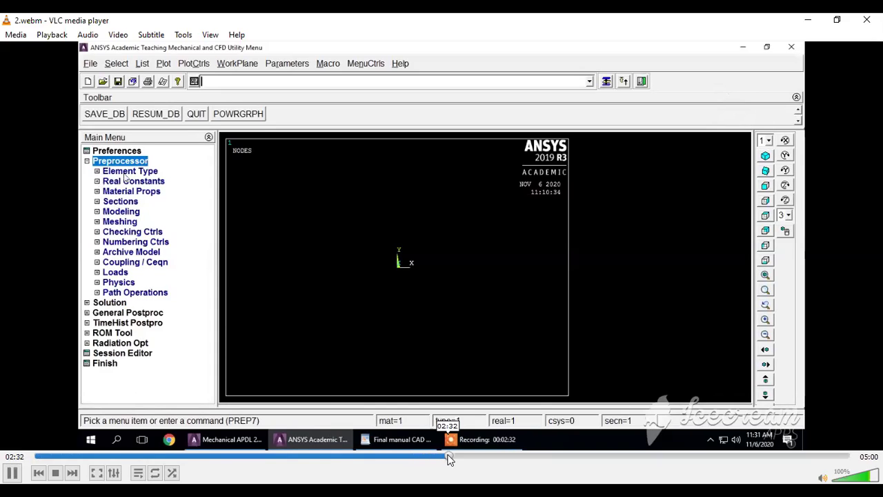
click(460, 457)
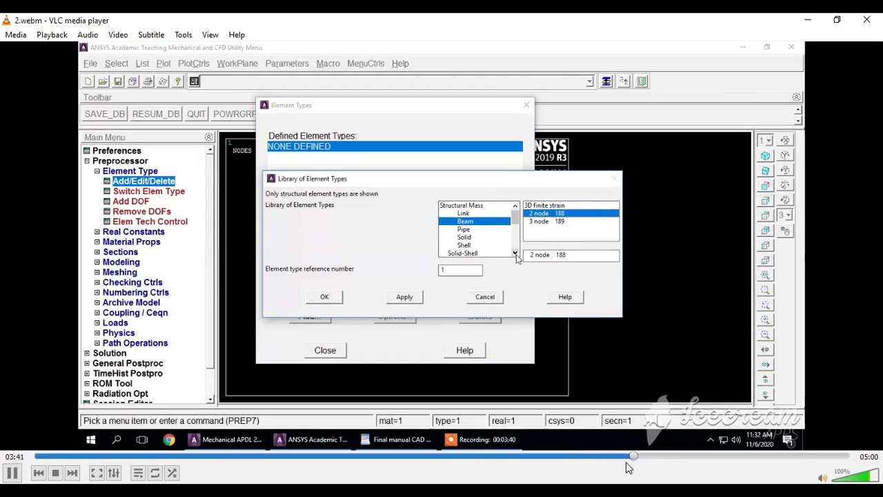
Skip the lesson ahead to where BEAM188 is confirmed as element type 1
click(643, 457)
click(689, 456)
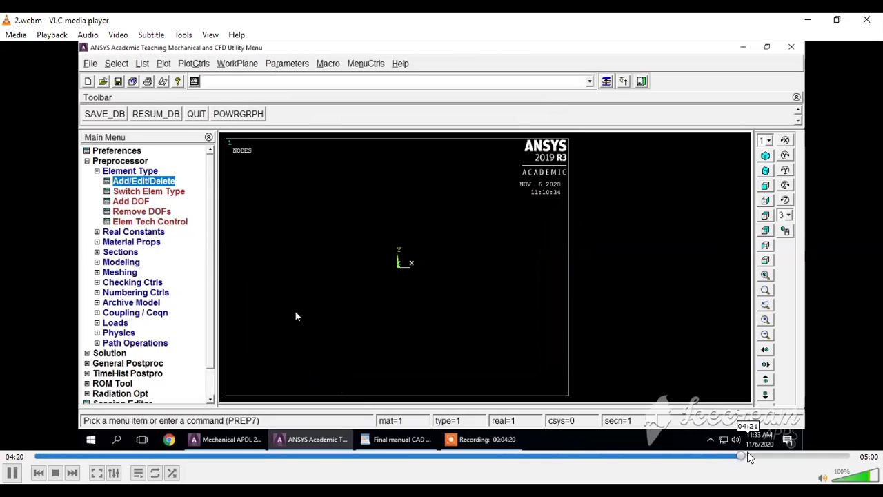
Skip past the element type step to the Material Props options
click(750, 457)
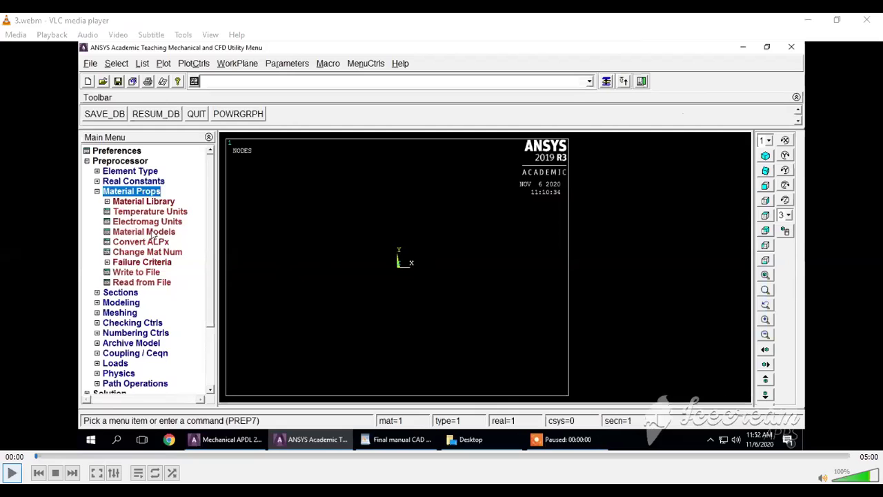
Enter EX 2.1e5 and PRXY 0.3 for the Structural Linear Elastic Isotropic model
click(12, 473)
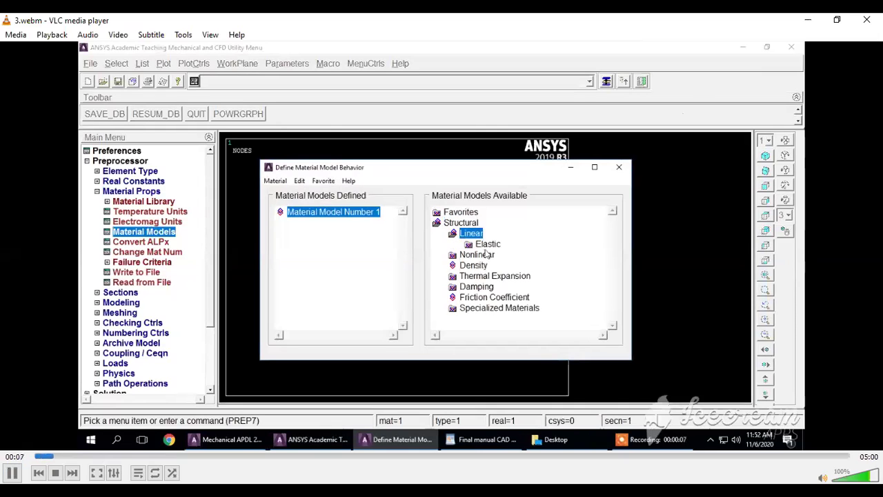
double_click(488, 245)
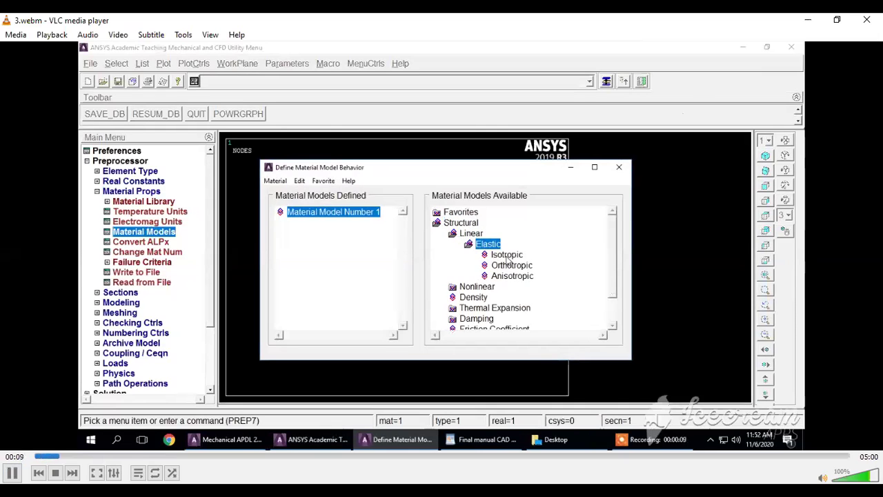
double_click(507, 254)
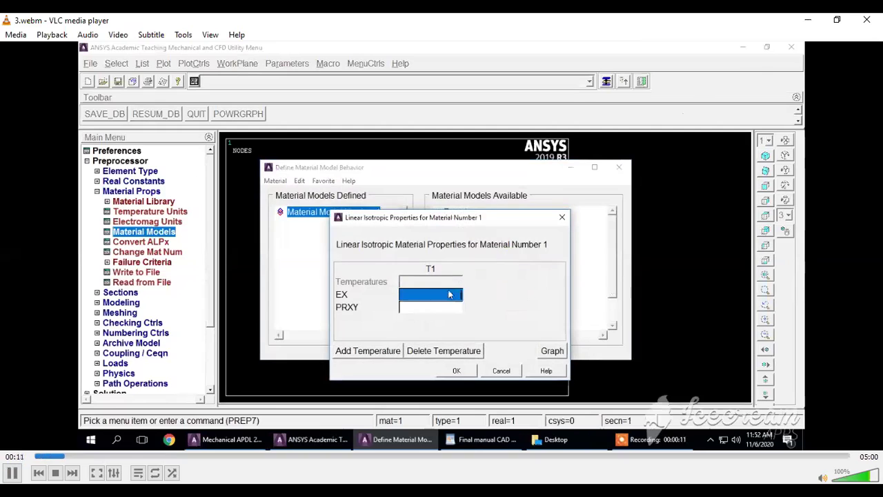
text(2.1e5)
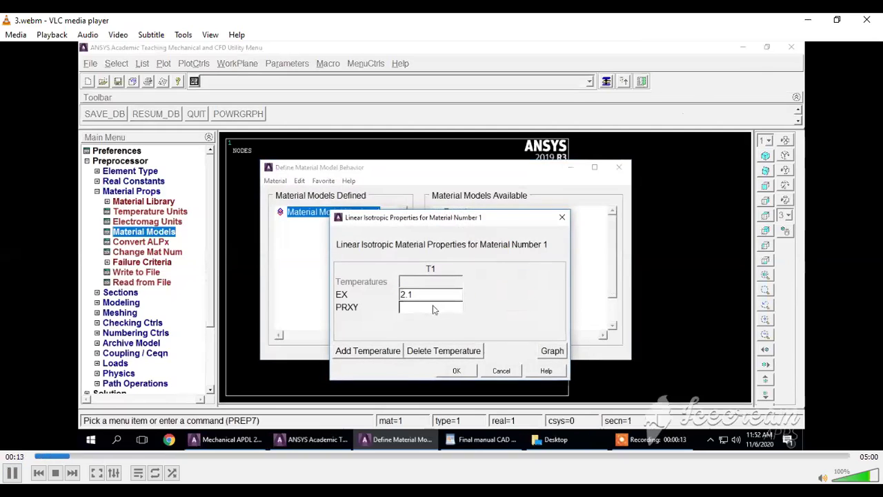
click(434, 308)
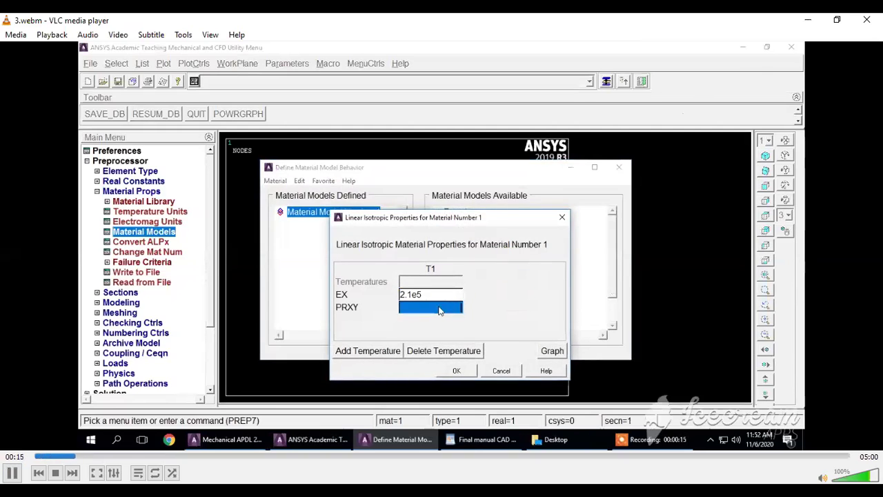
text(0.3)
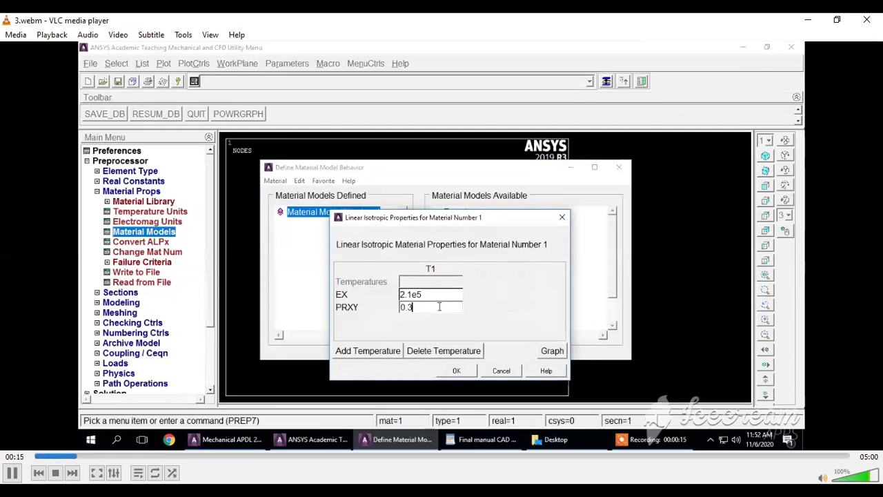
click(456, 372)
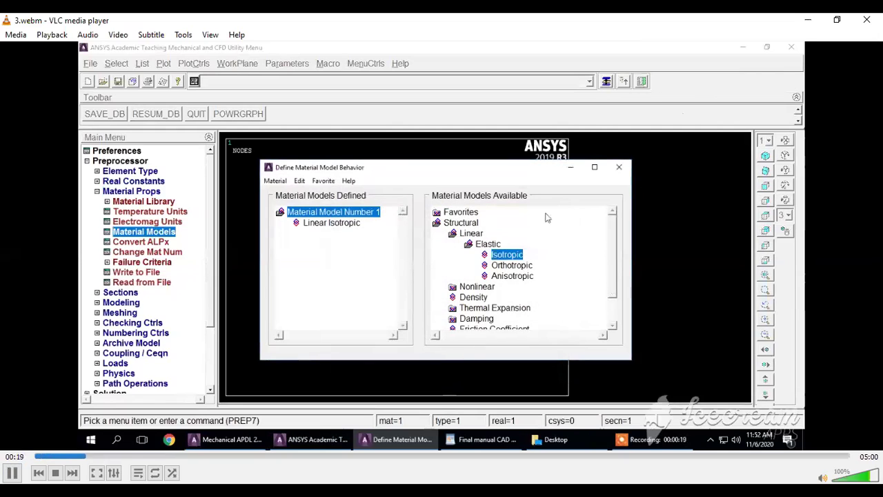
Close the material models window and browse to Sections > Beam > Common Sections
click(619, 168)
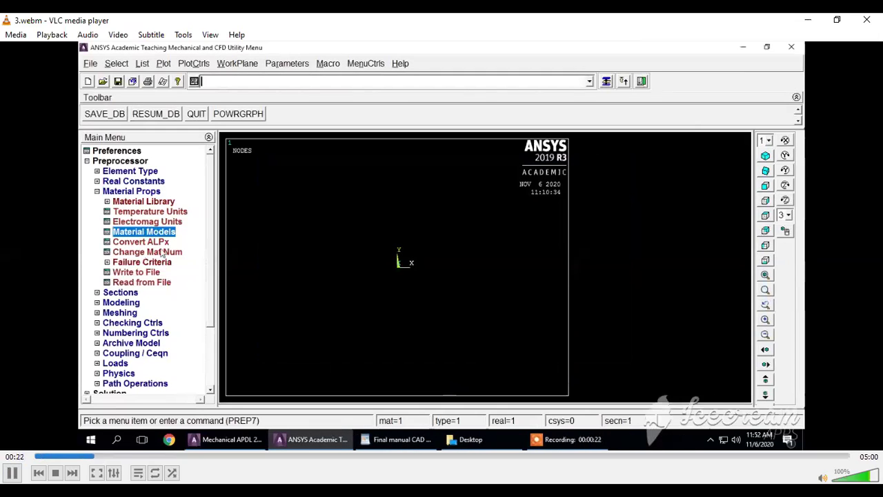
click(121, 192)
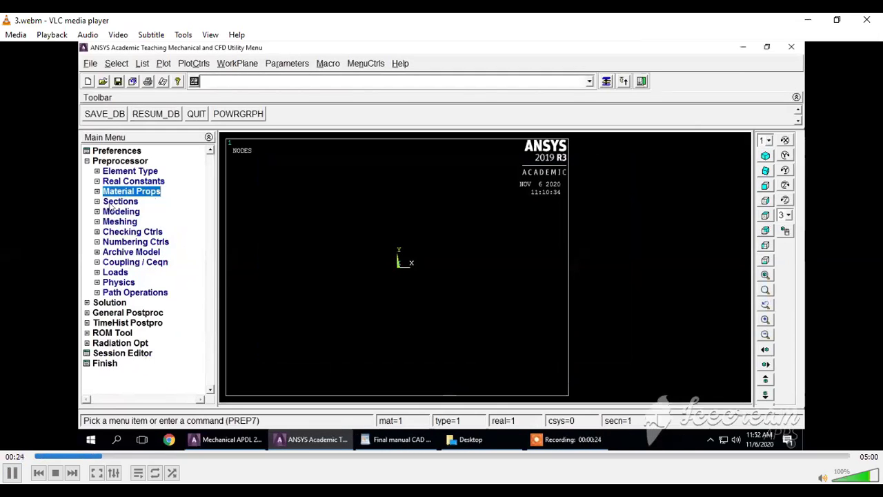
click(112, 202)
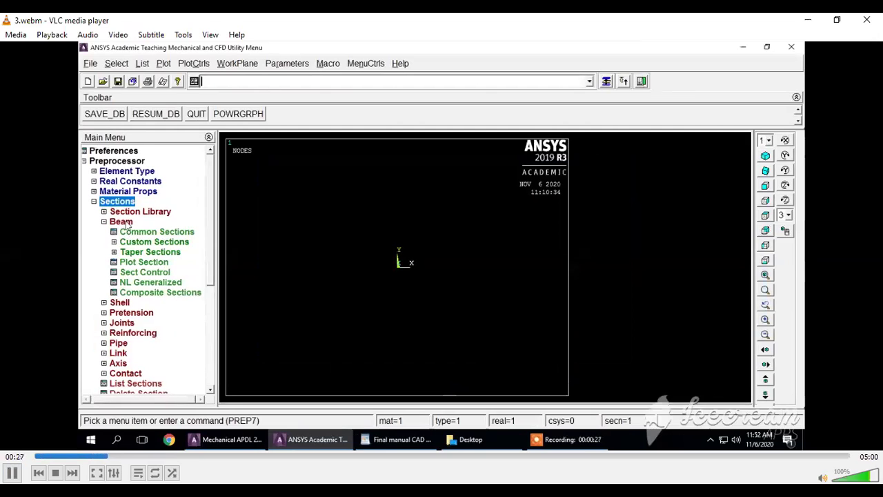
click(126, 223)
click(158, 231)
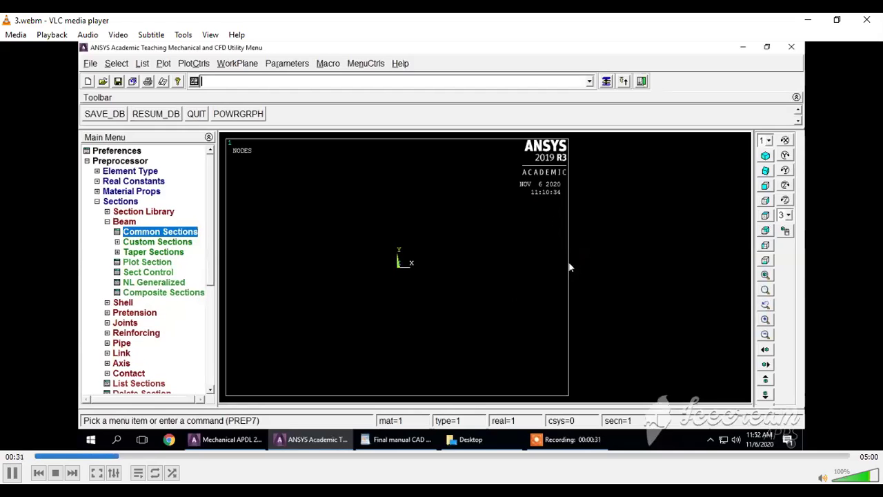
click(245, 442)
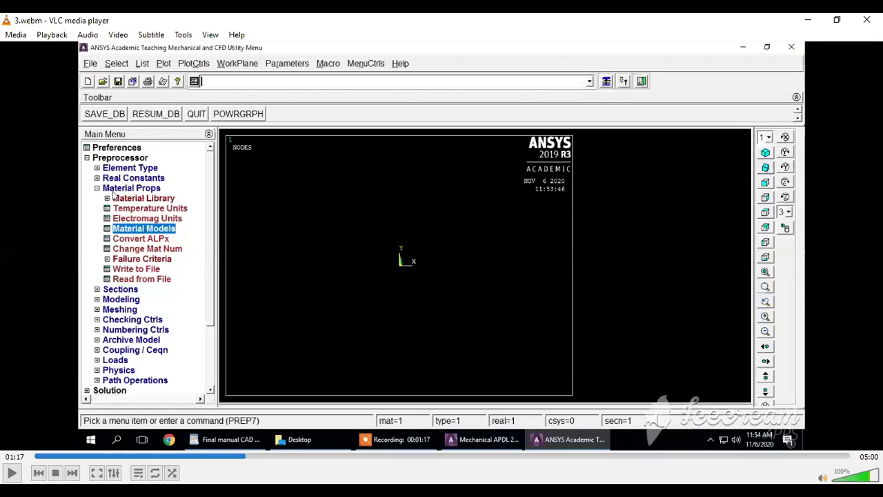
Play the lesson through drawing the straight line between keypoints 1 and 2
key(space)
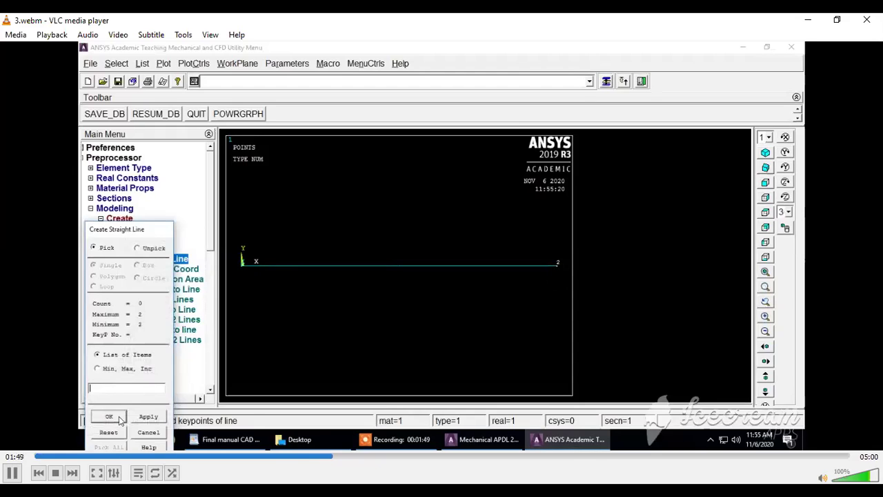
key(space)
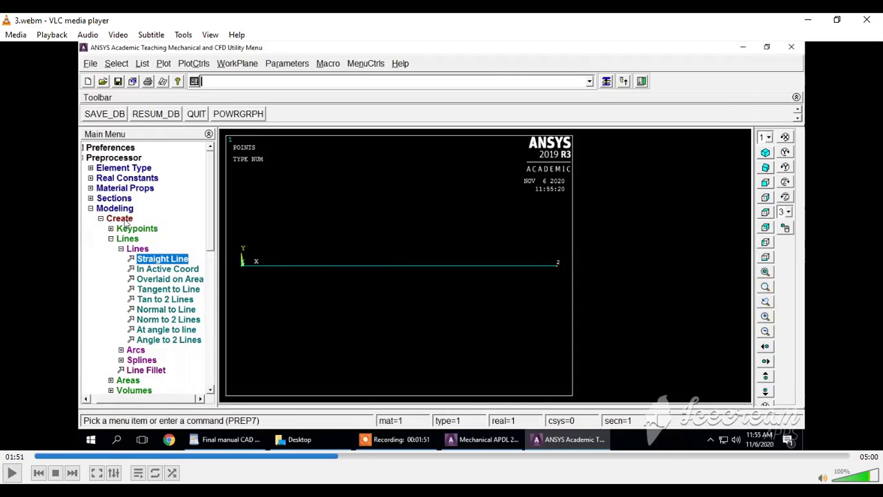
key(space)
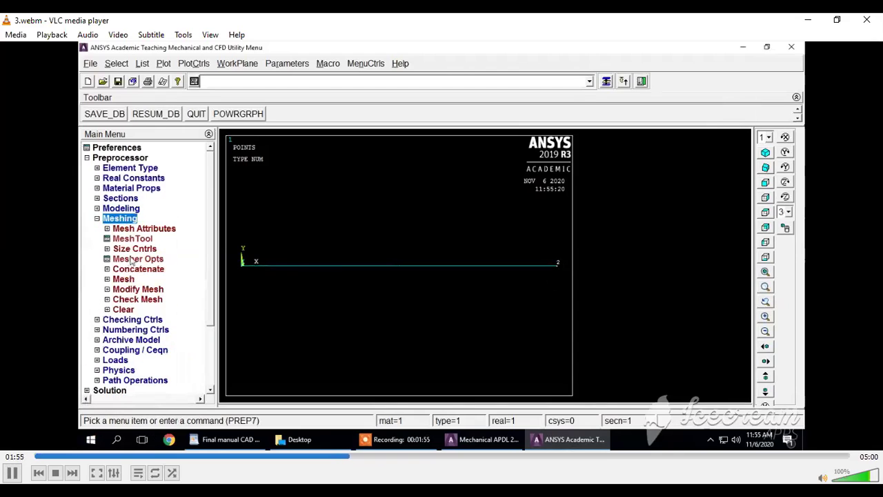
Play the lesson through setting NDIV 1 on all lines, pausing twice to follow along
key(space)
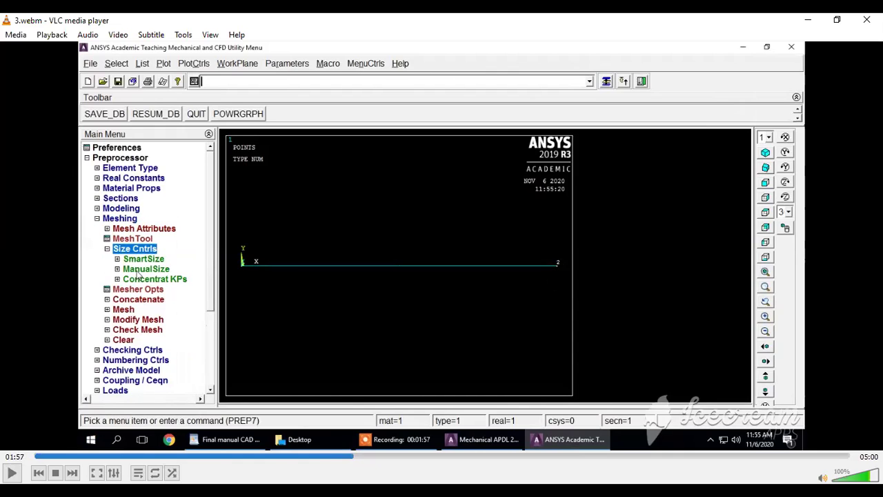
key(space)
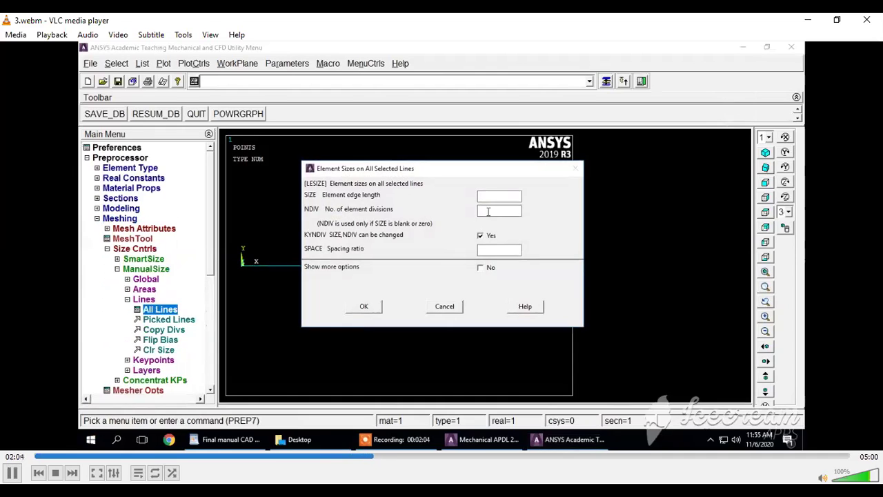
key(space)
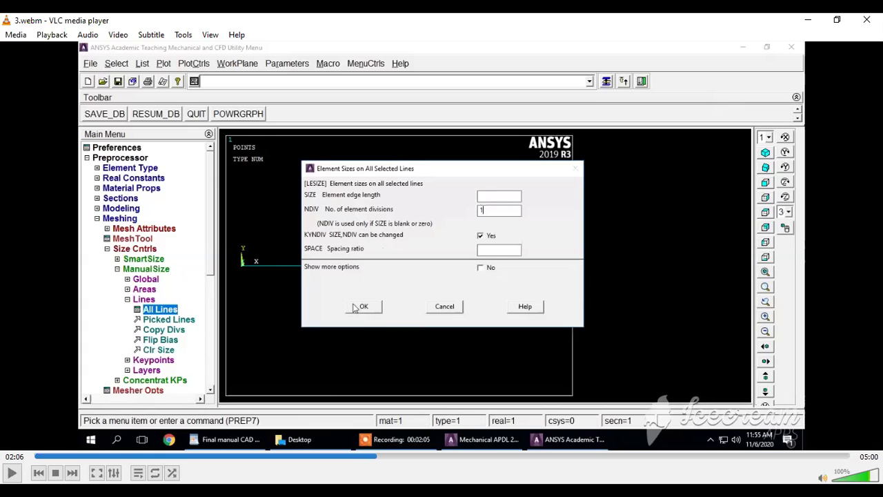
key(space)
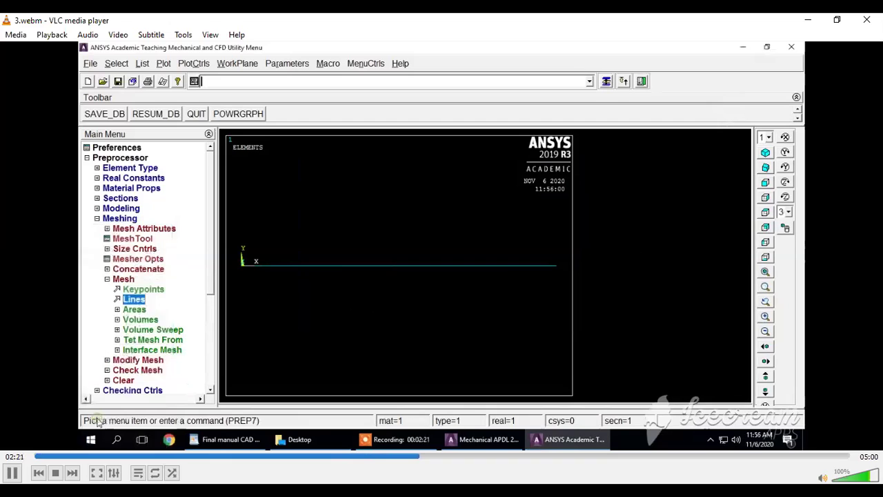
Pause the lesson at the line meshing step
key(space)
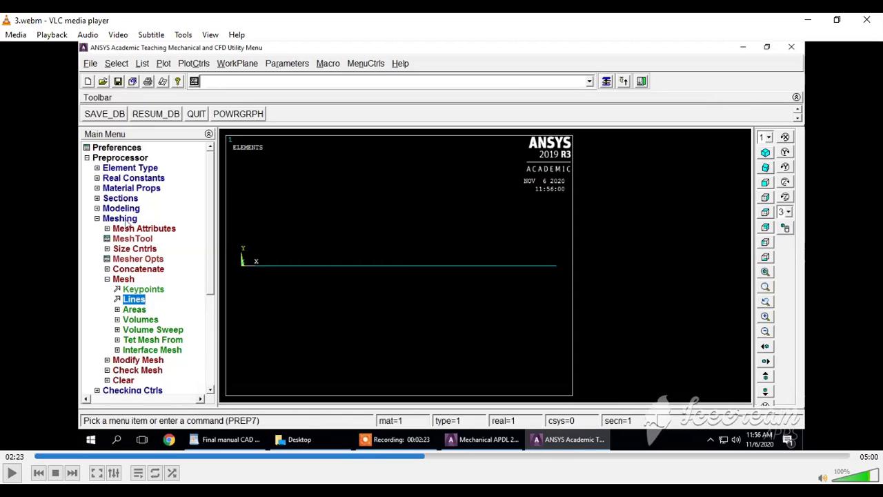
Play the lesson through the all-DOF constraint on keypoint 1, pausing at the displacement step
key(space)
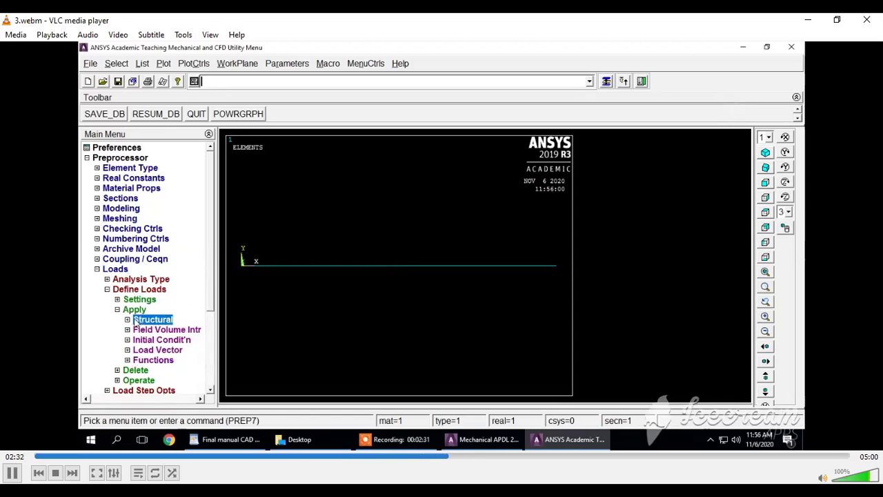
key(space)
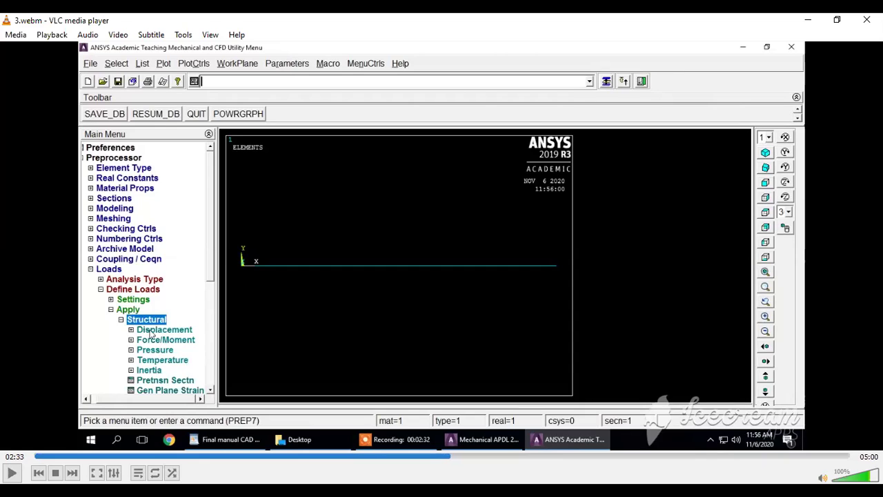
key(space)
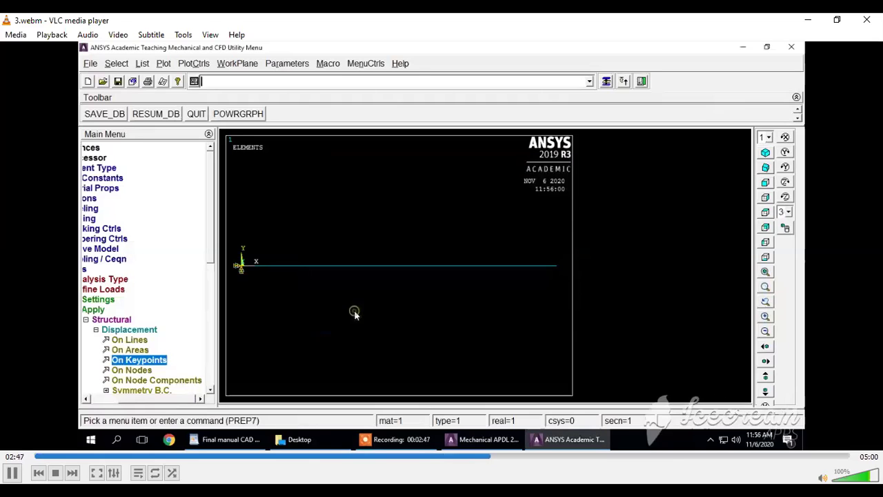
key(space)
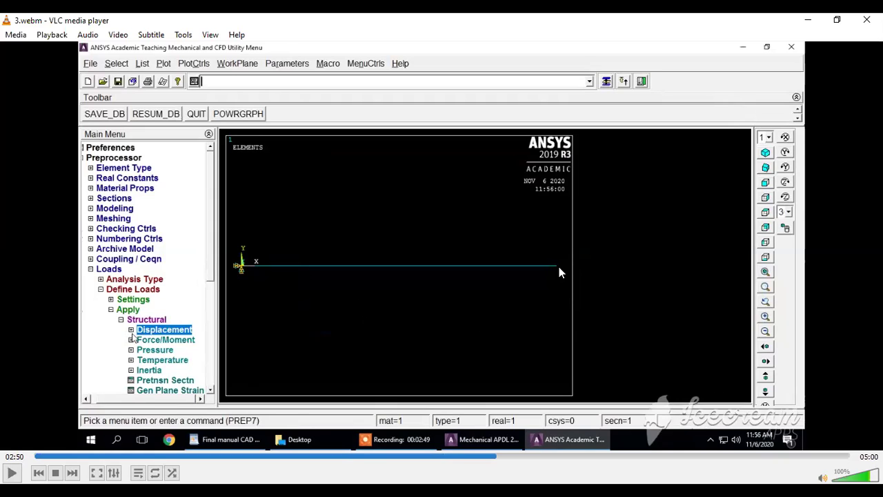
Follow the tutorial's FY −750 force on keypoint 2, pausing to read the force settings
key(space)
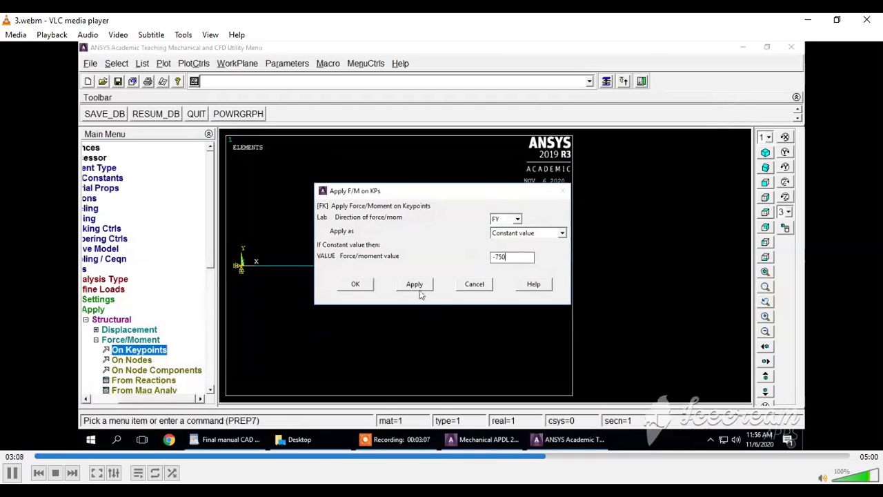
key(space)
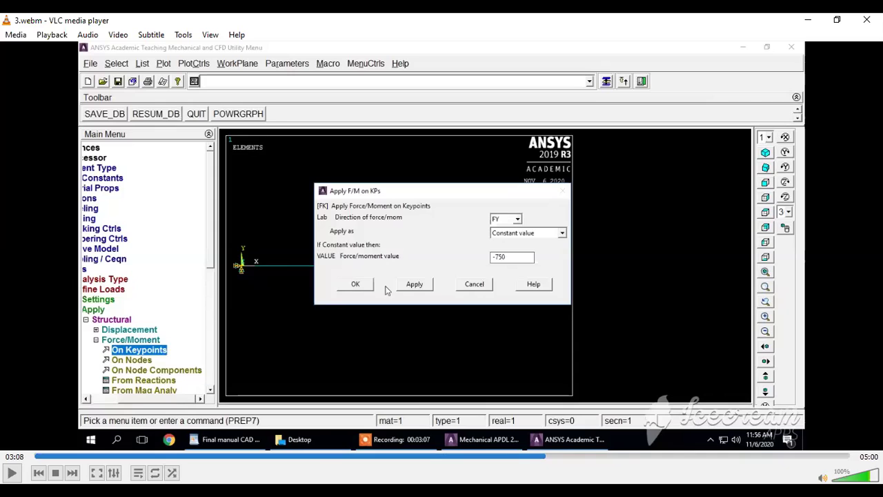
key(space)
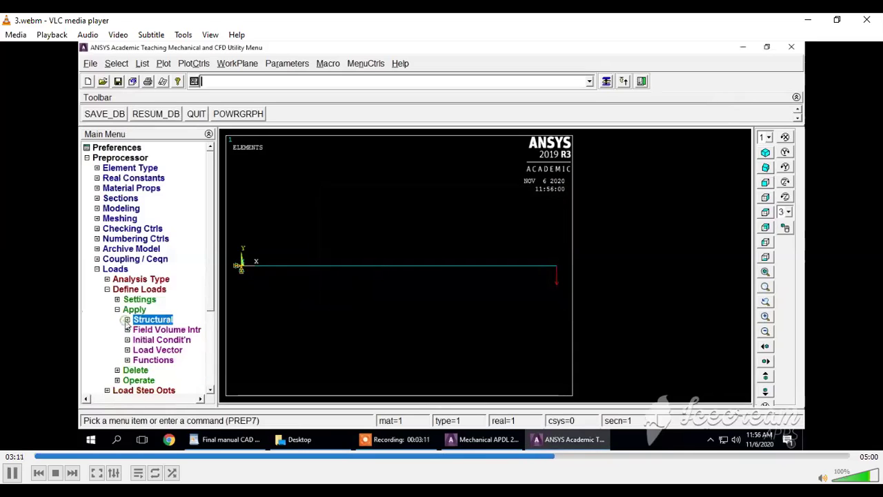
key(space)
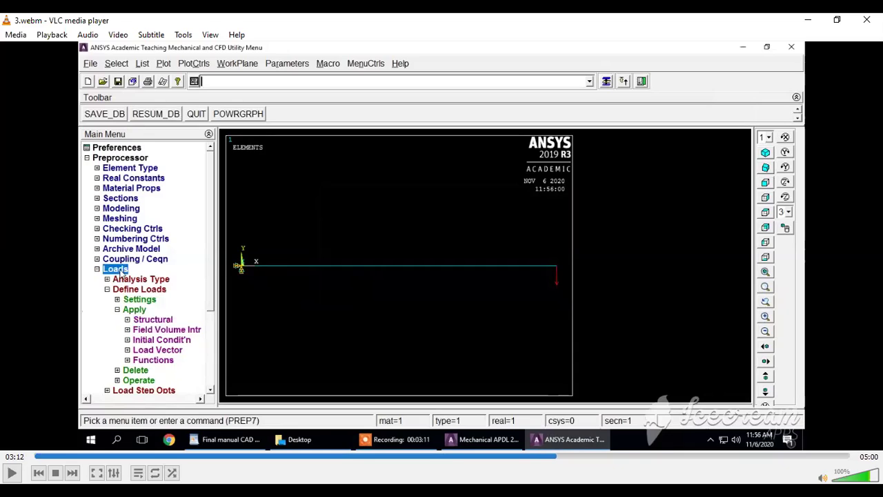
Follow the tutorial's Current LS solve, pausing at the solution options and solve summary
key(space)
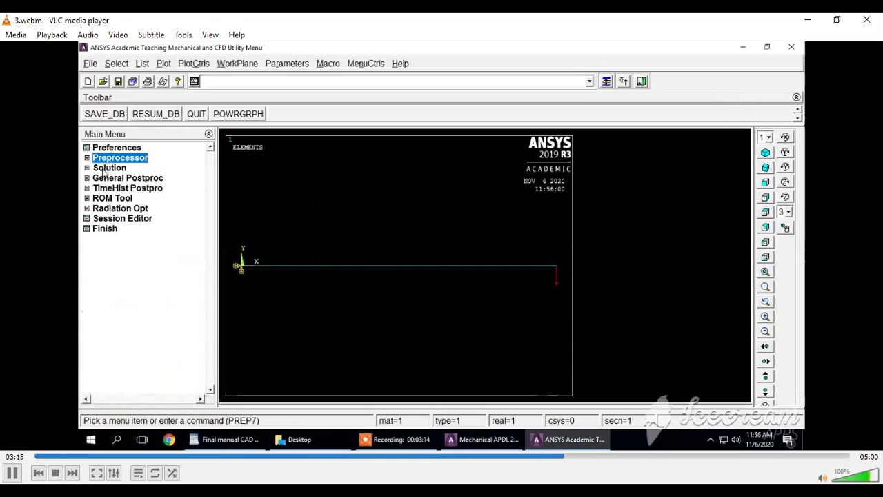
key(space)
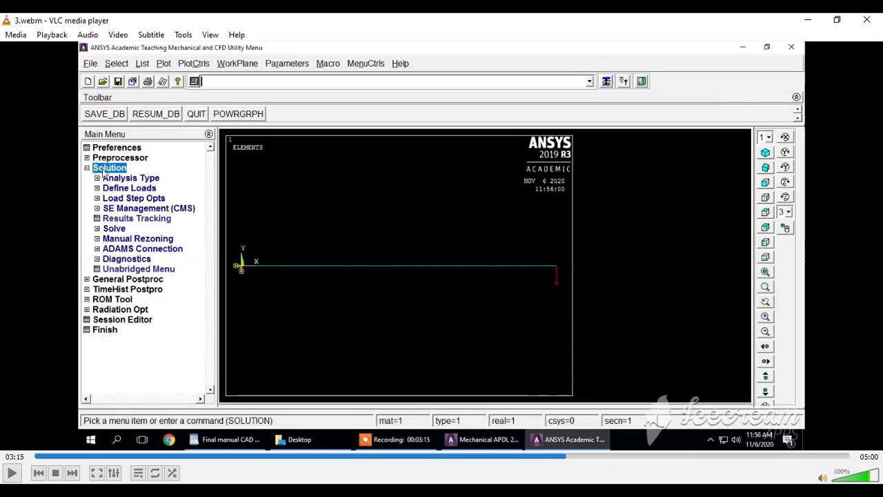
key(space)
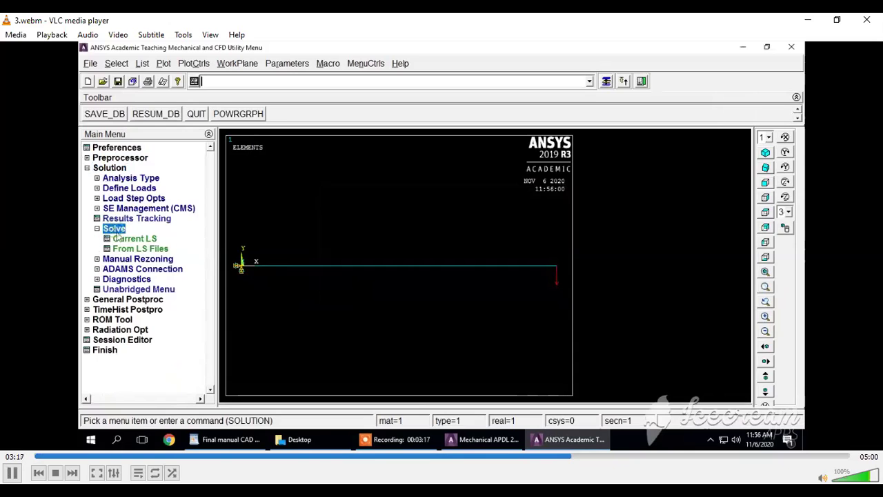
key(space)
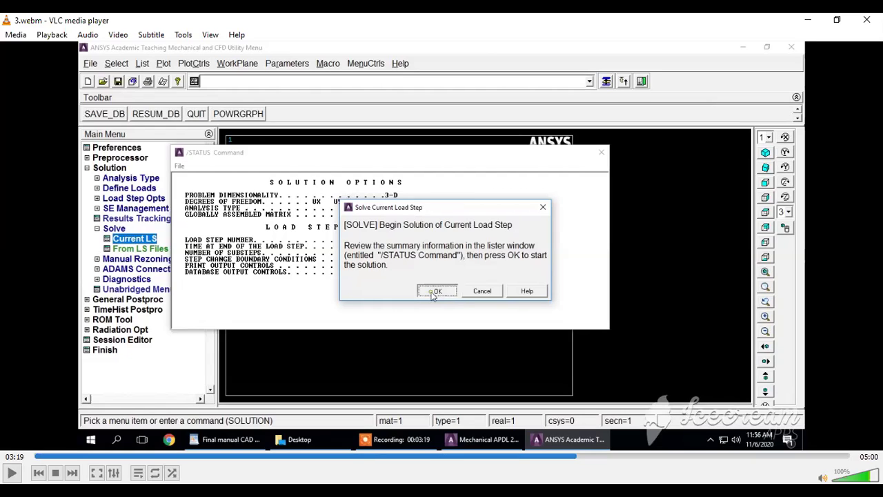
key(space)
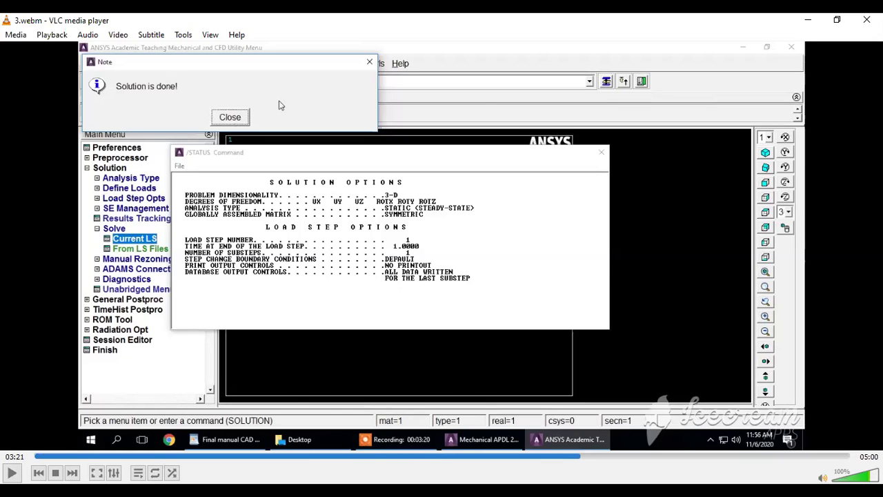
Follow the tutorial's deformed-shape plot with DMX 1.82896, pausing at the postprocessing options
key(space)
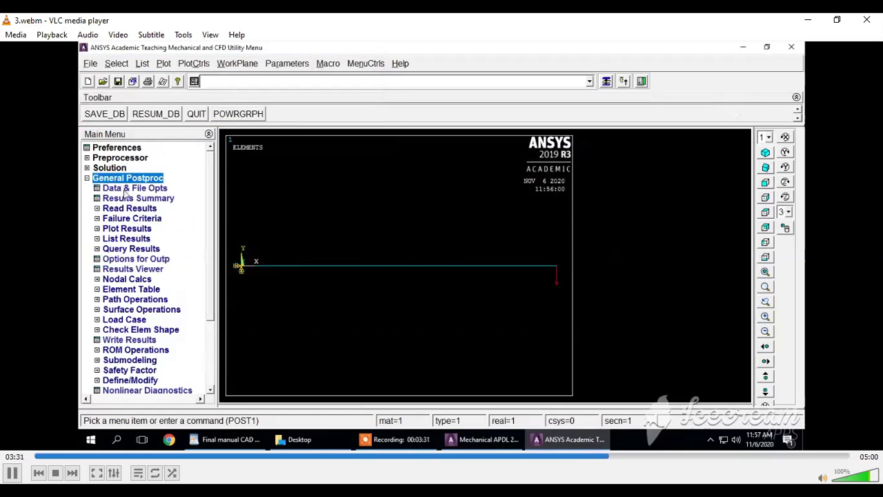
key(space)
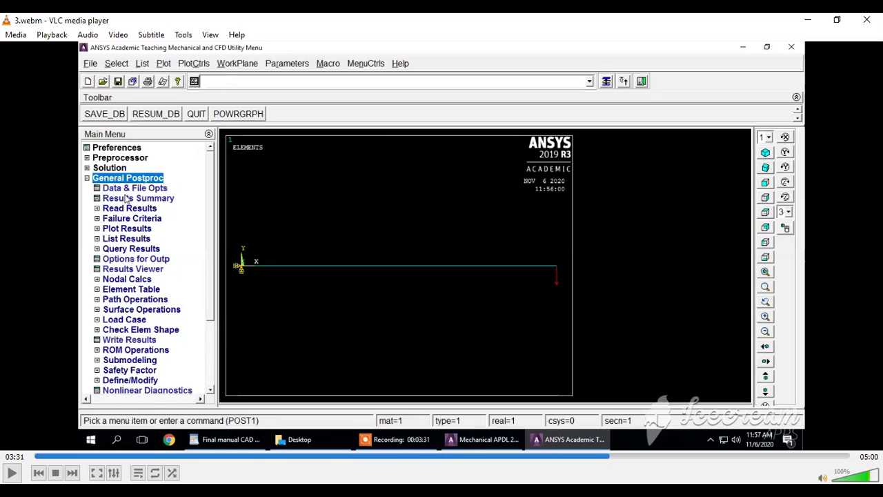
key(space)
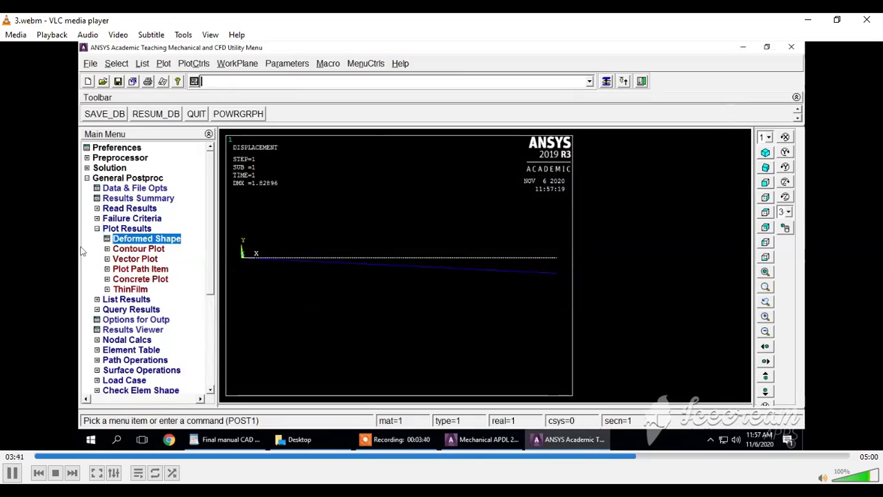
Pause the tutorial at the deformed shape, then at the Nodal Solu DOF Solution contour options
key(space)
key(space)
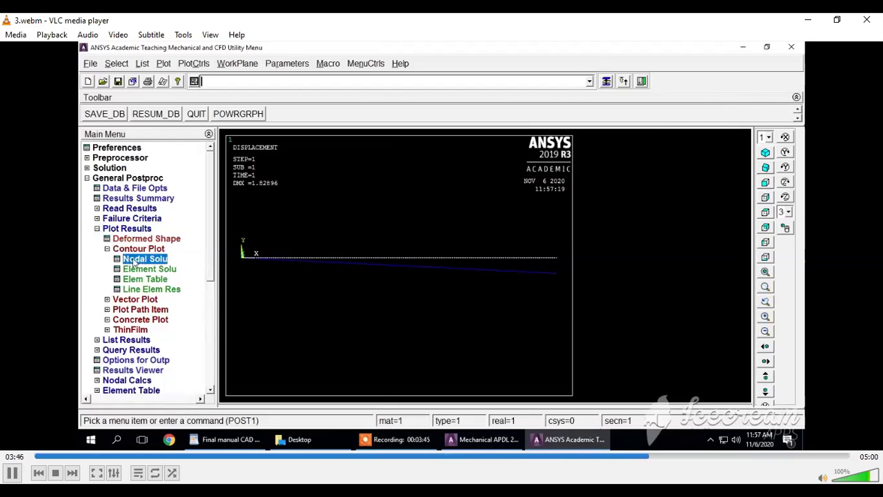
key(space)
key(space)
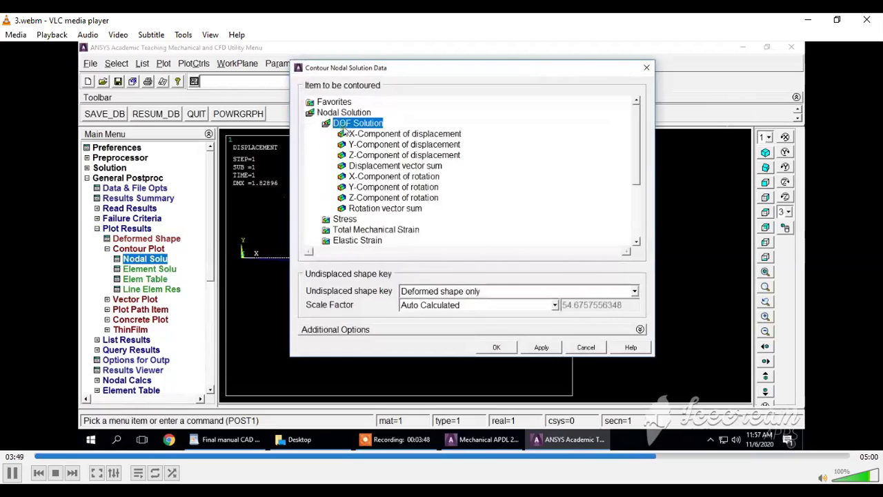
Follow the tutorial's USUM displacement contour (0 to 1.82896), pausing to examine it
key(space)
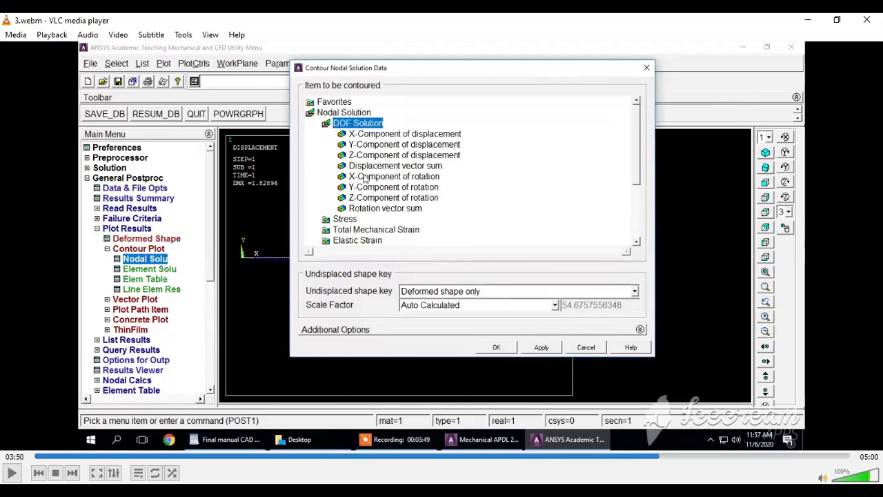
key(space)
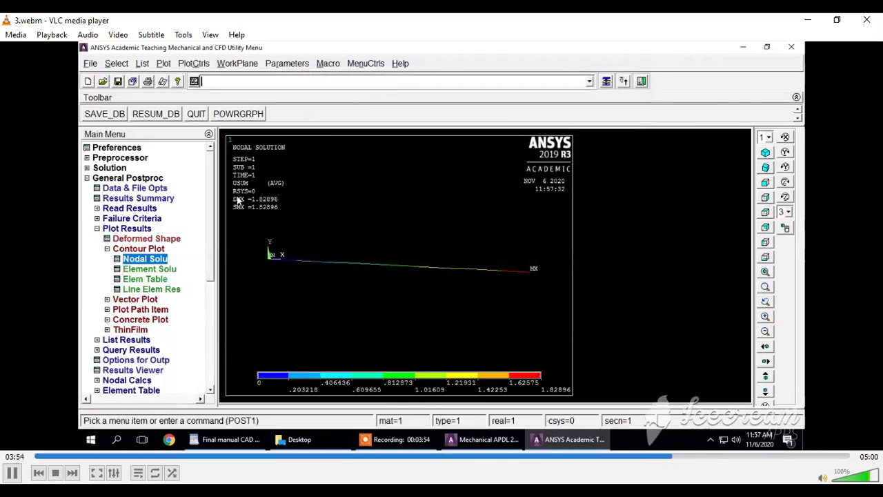
key(space)
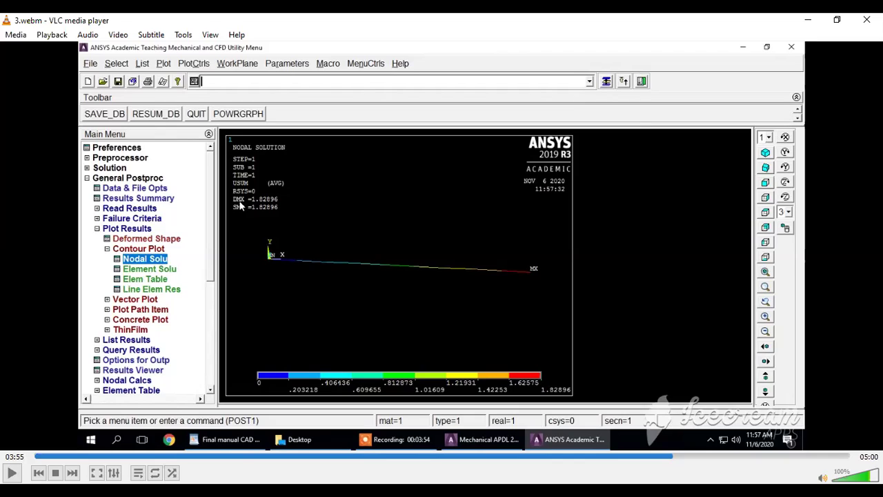
key(space)
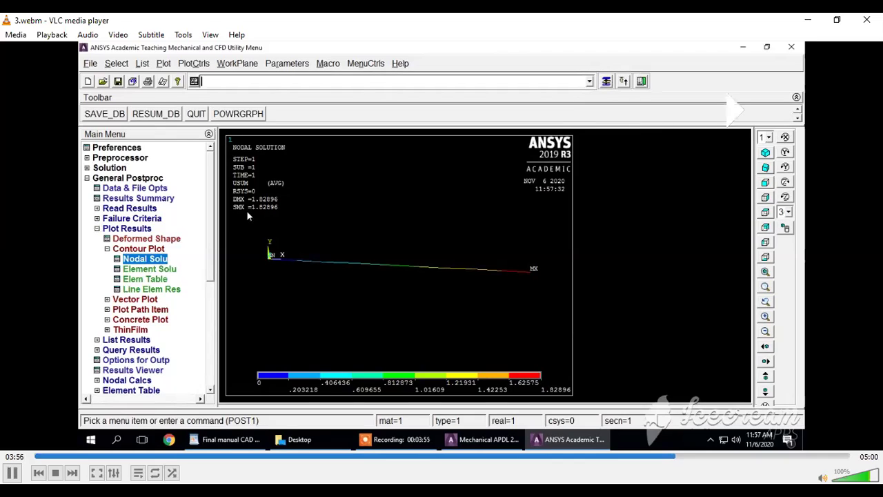